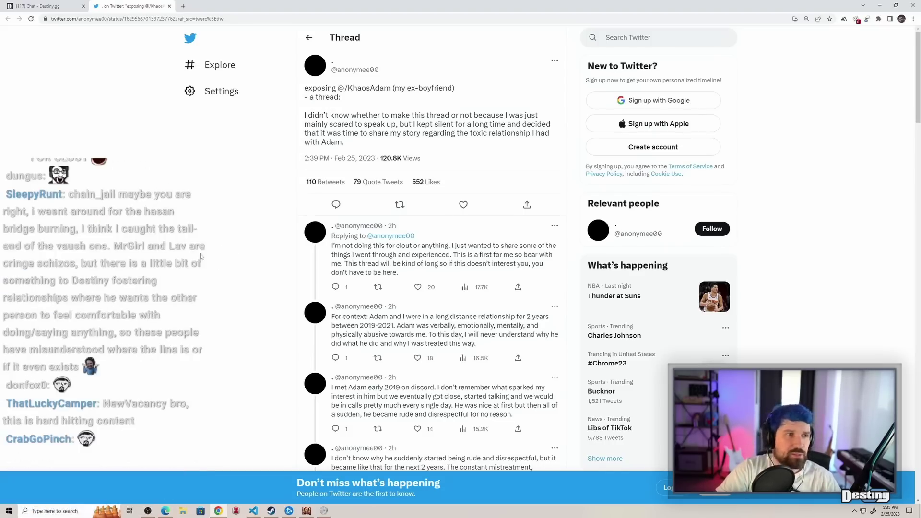
scroll(201, 252, down, 1)
scroll(205, 241, down, 1)
scroll(212, 224, down, 1)
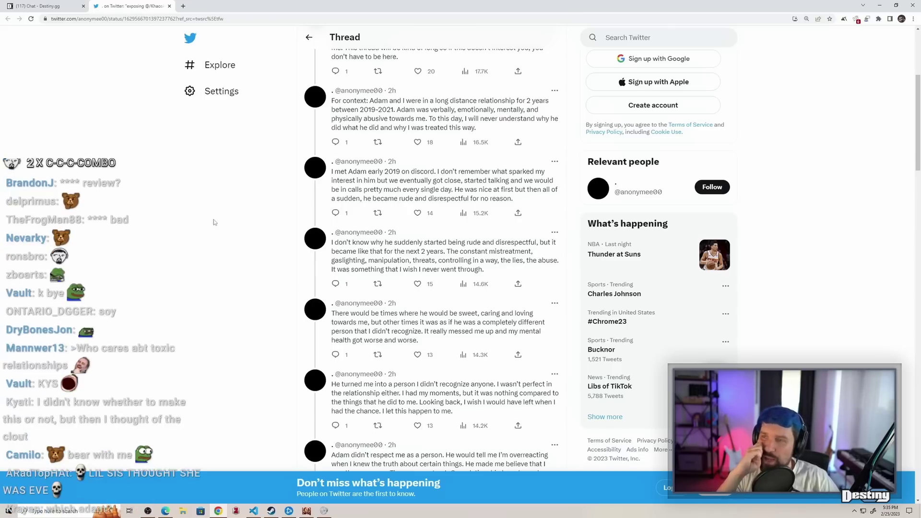
scroll(415, 302, up, 1)
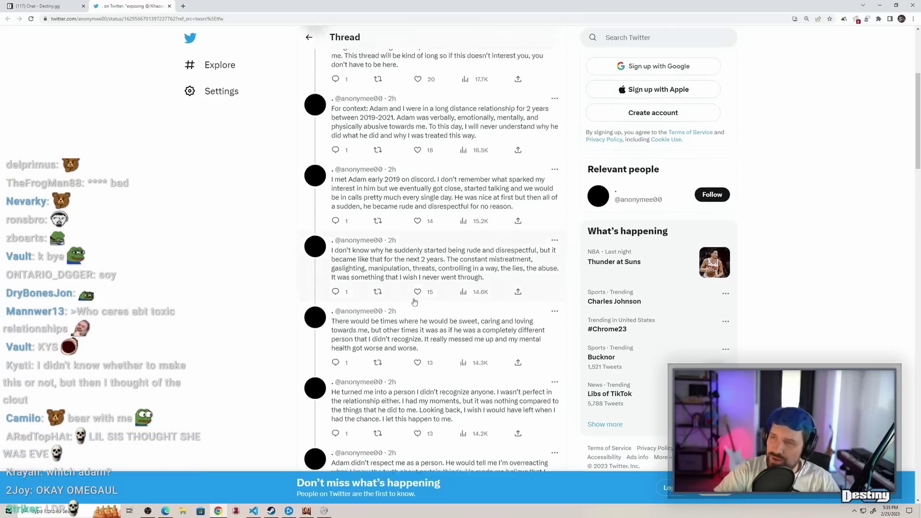
scroll(415, 302, up, 3)
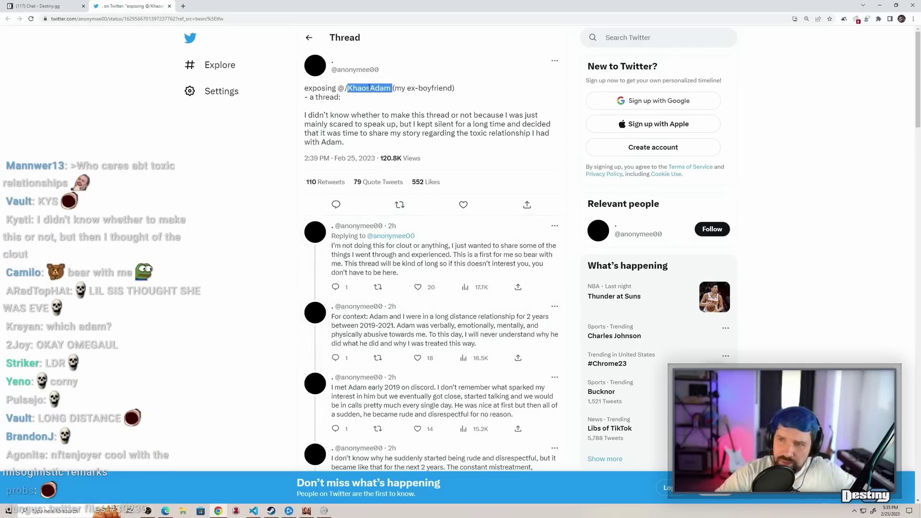
Search Google for 'twitter KhaosAdam', open his Twitter profile, then return to the stream chat
key(ctrl+t)
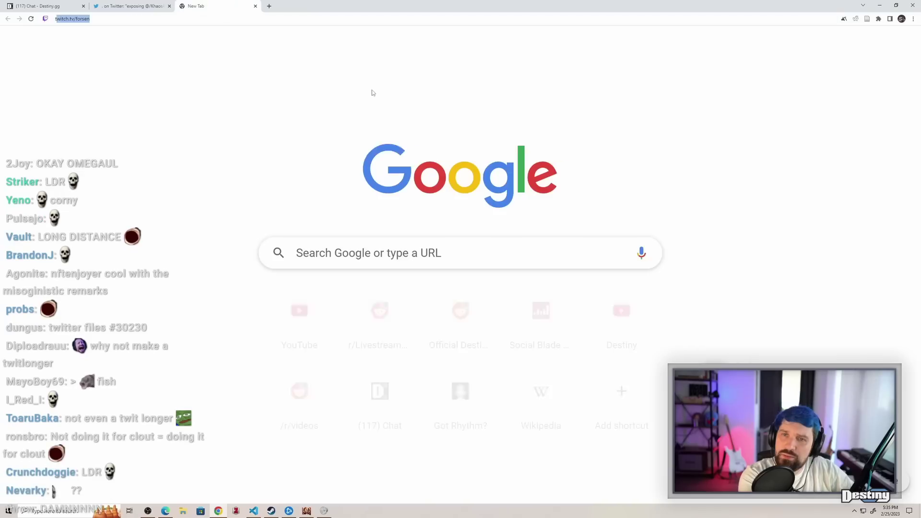
text(twitter KhaosAdam)
key(Return)
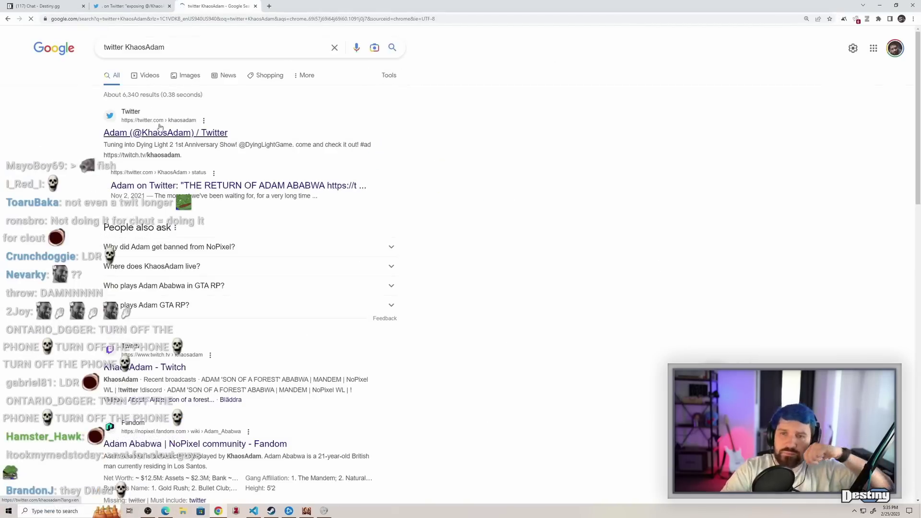
click(164, 132)
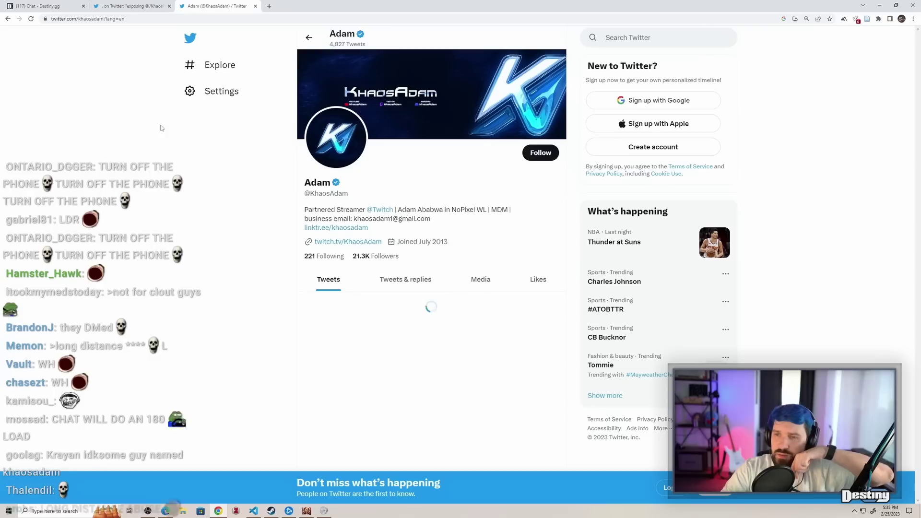
scroll(253, 293, down, 1)
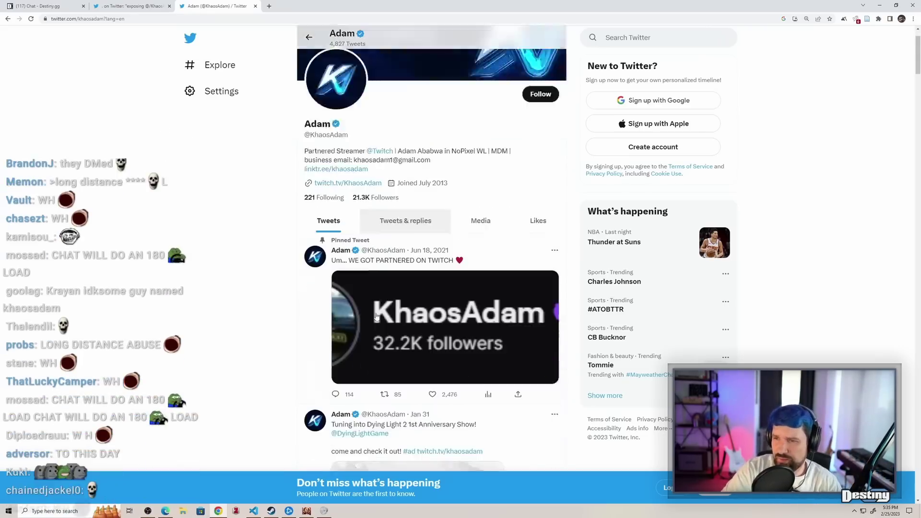
scroll(253, 293, down, 2)
key(ctrl+1)
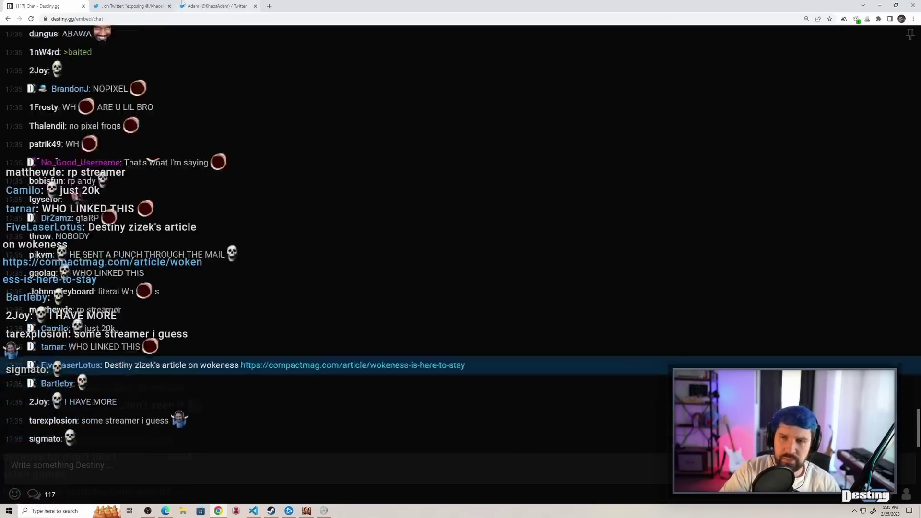
click(155, 6)
scroll(262, 374, down, 2)
scroll(263, 374, down, 1)
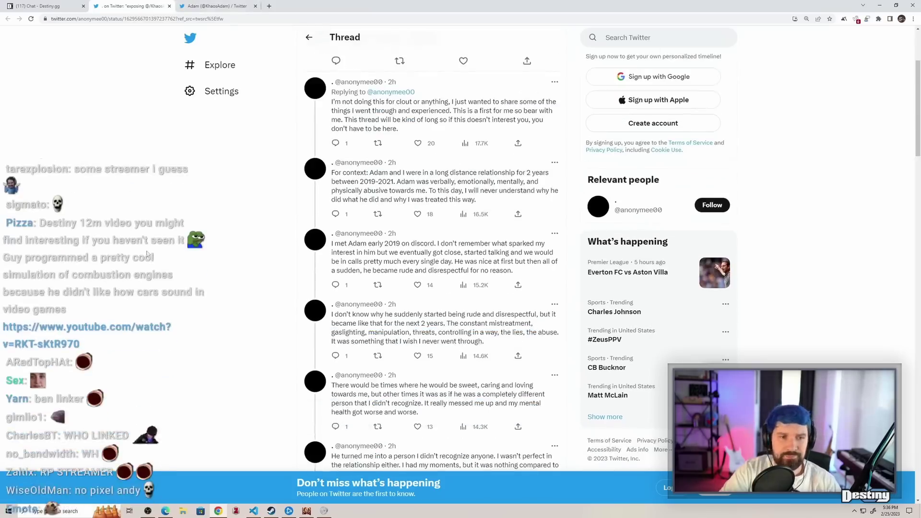
scroll(262, 374, down, 2)
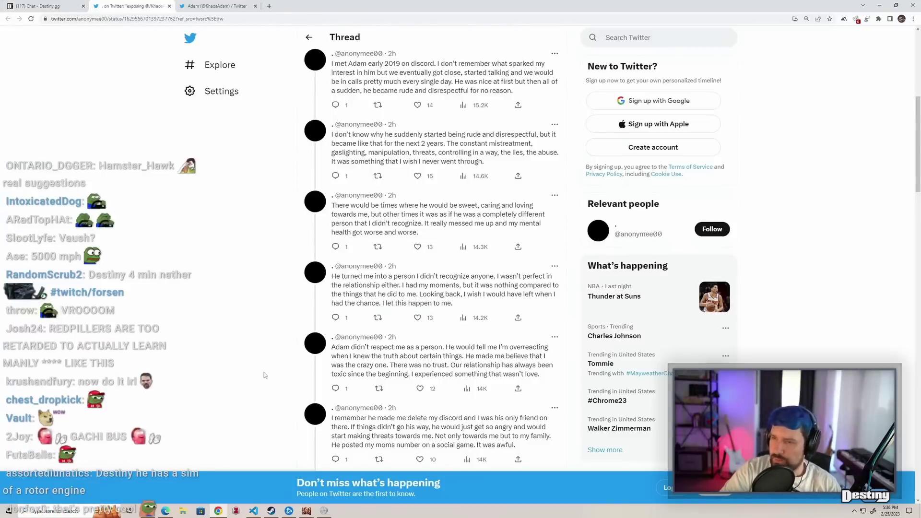
scroll(262, 375, down, 1)
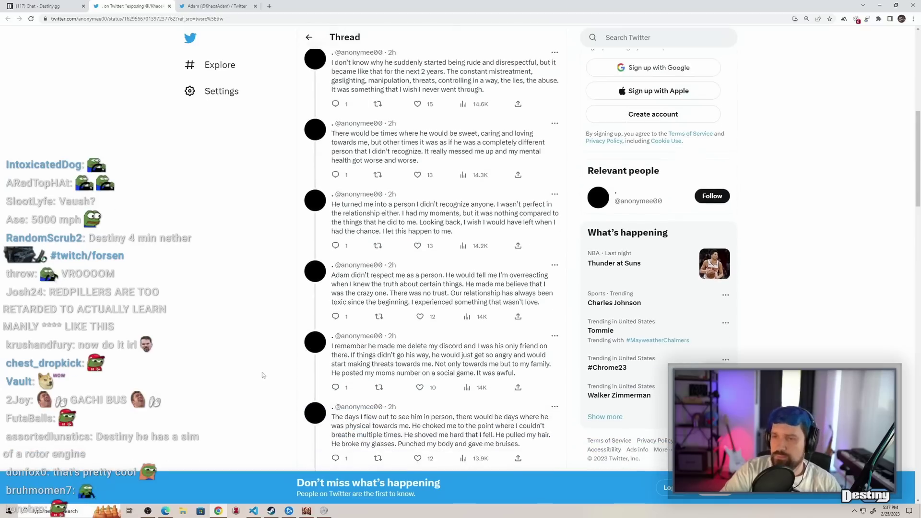
scroll(263, 373, down, 2)
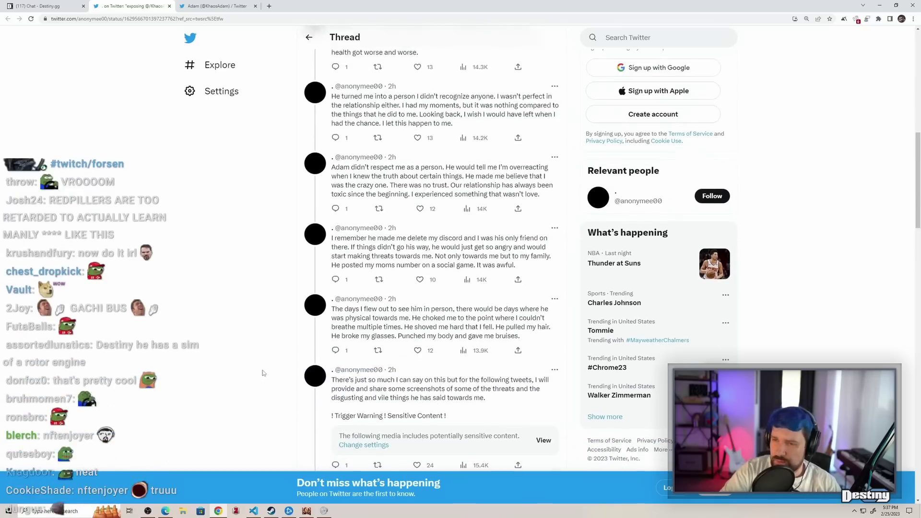
scroll(263, 374, down, 1)
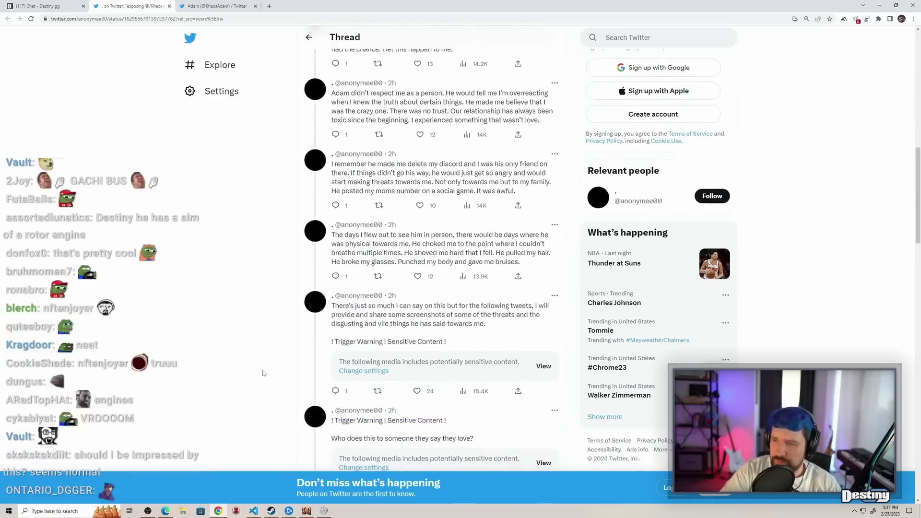
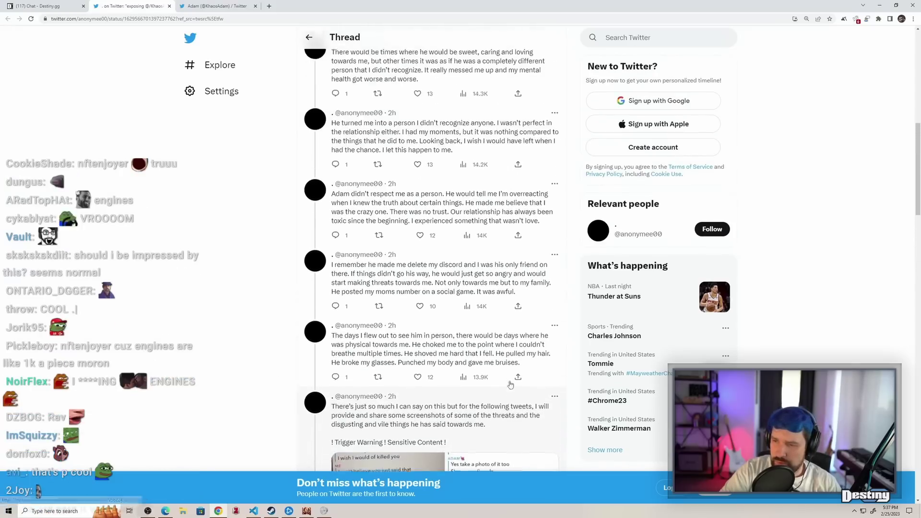
scroll(410, 364, down, 1)
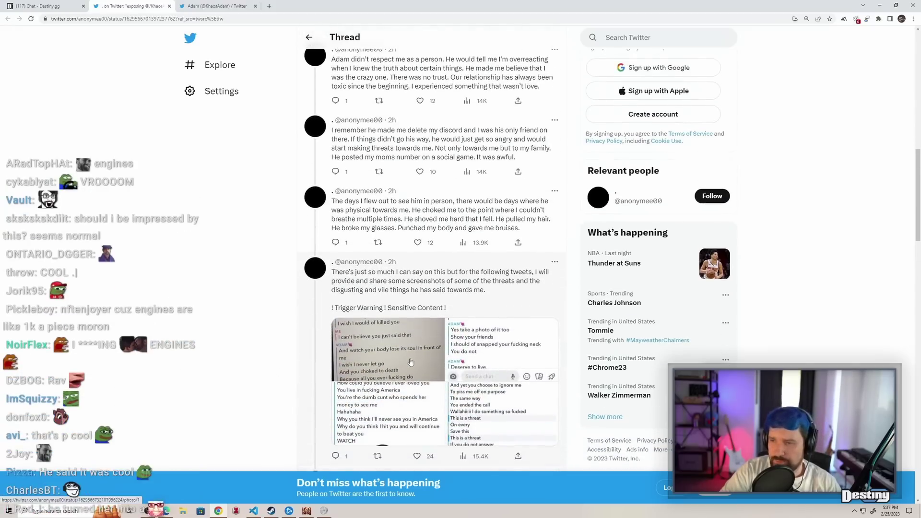
Open the thread's first chat screenshot full-size in the photo viewer
click(411, 354)
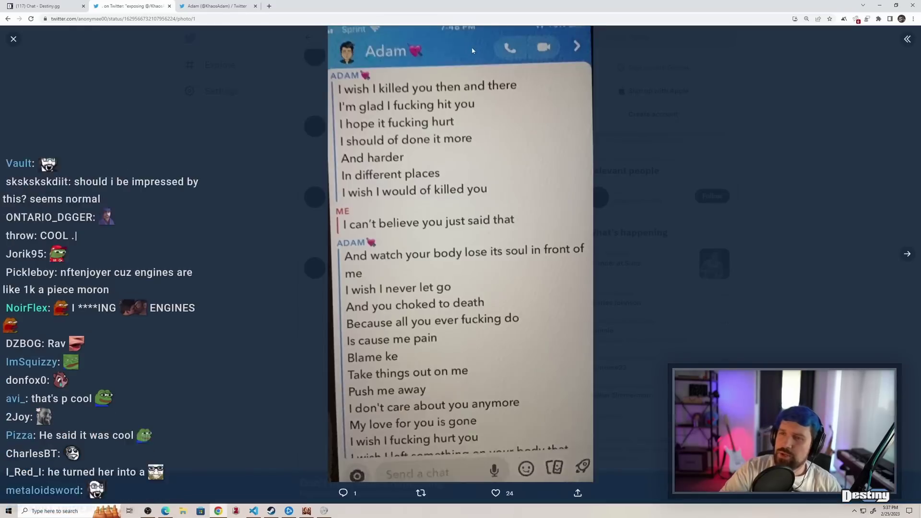
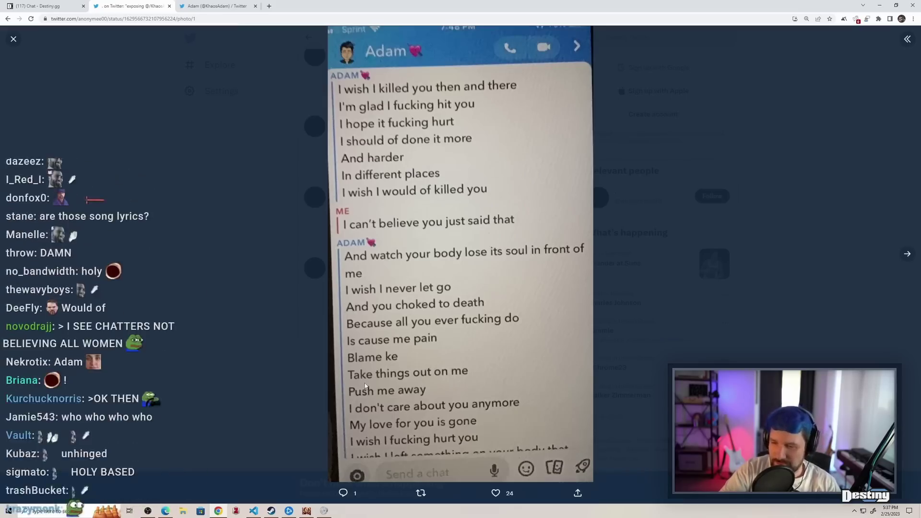
Page through the first screenshot tweet's chat images two, three and four
click(908, 260)
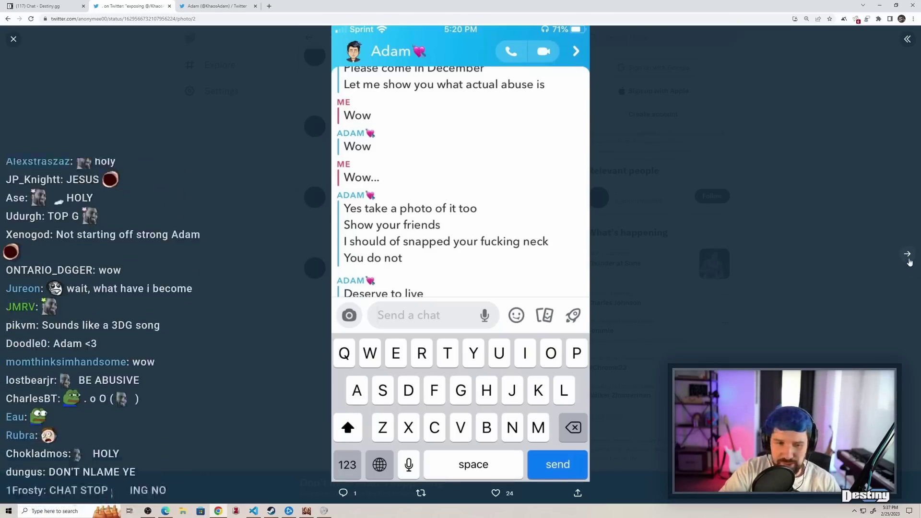
click(908, 256)
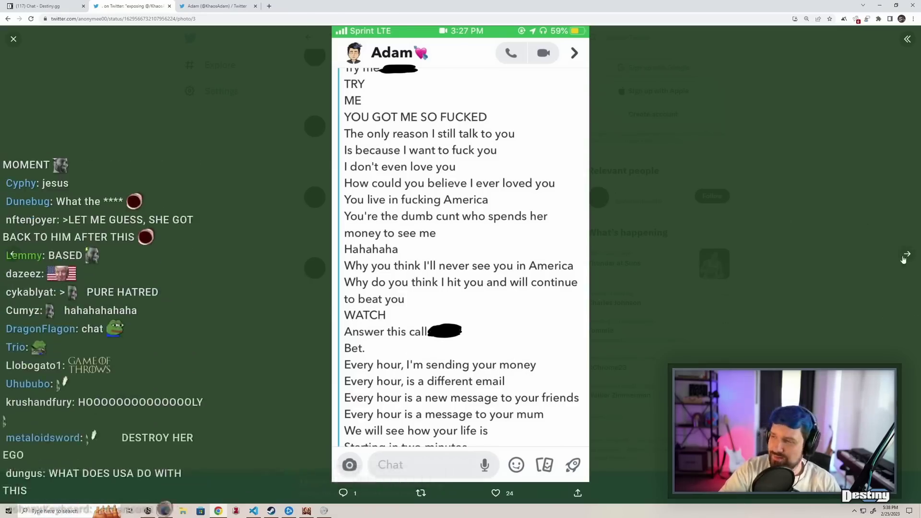
key(Right)
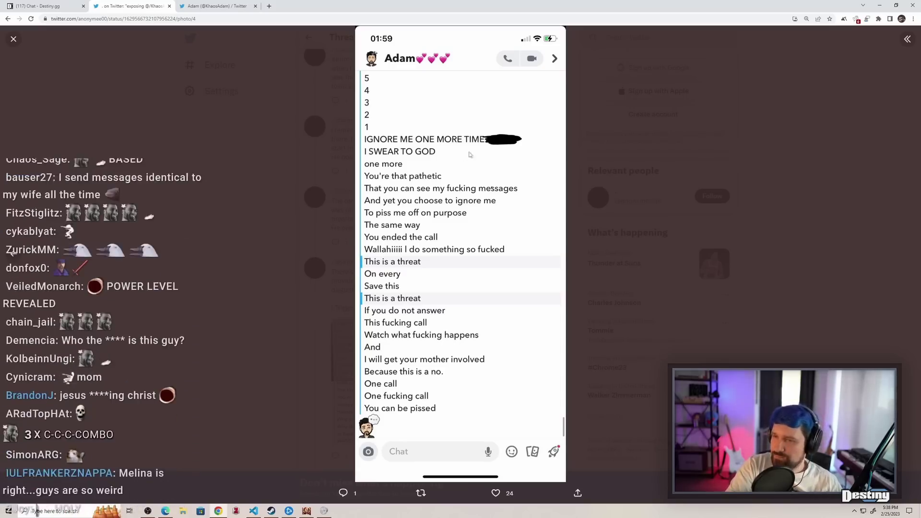
Return to the thread, reveal the next tweet's hidden screenshots and preview the first one
click(858, 267)
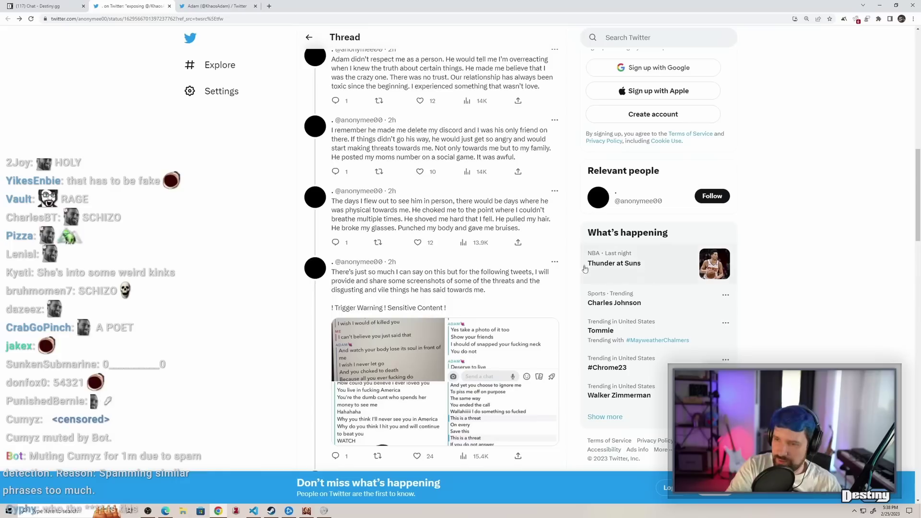
scroll(520, 384, down, 3)
click(544, 384)
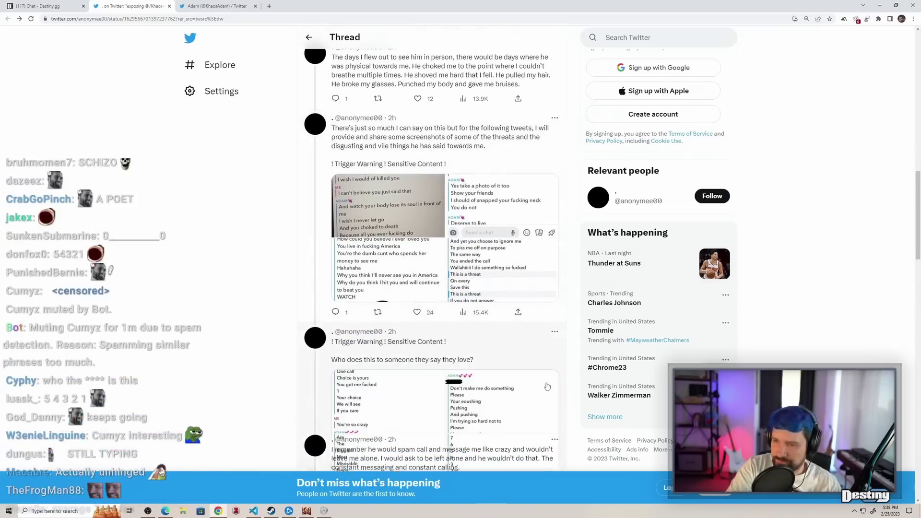
scroll(504, 381, down, 2)
click(359, 345)
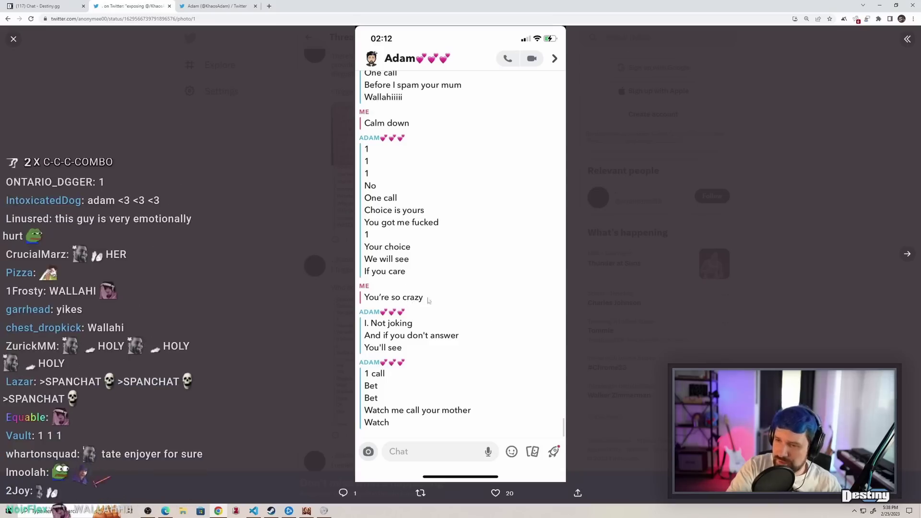
key(Escape)
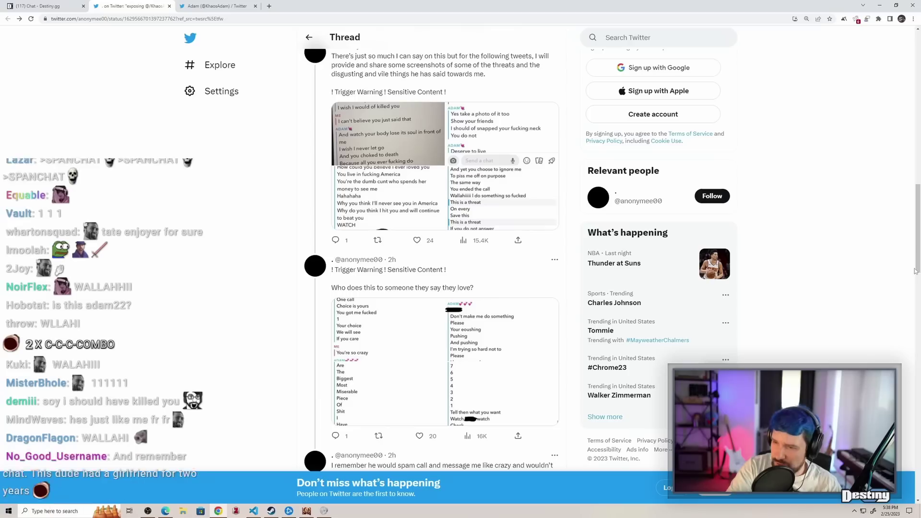
Reopen the first screenshot and page through to the fourth countdown chat image
click(406, 358)
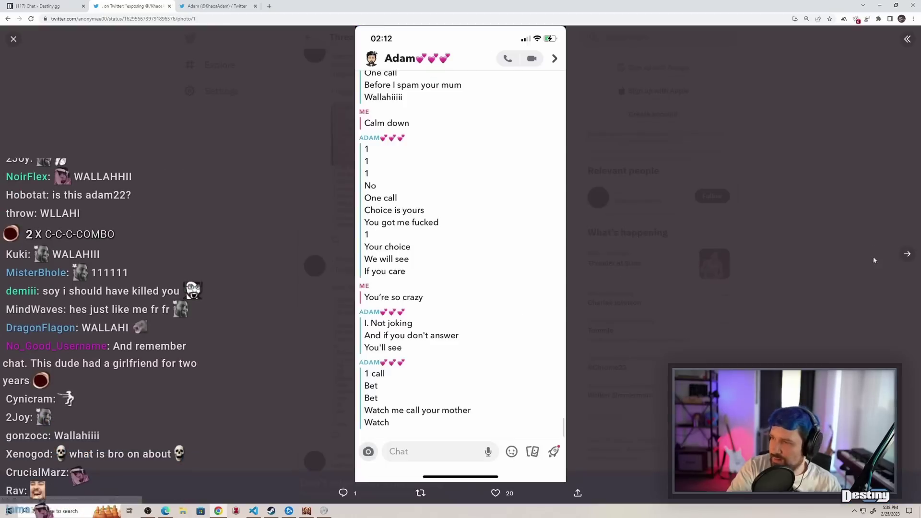
click(909, 257)
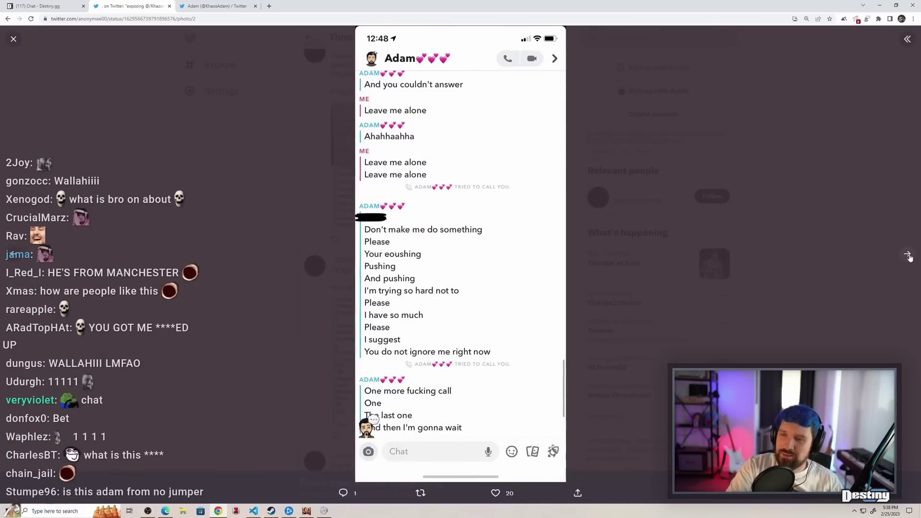
click(908, 258)
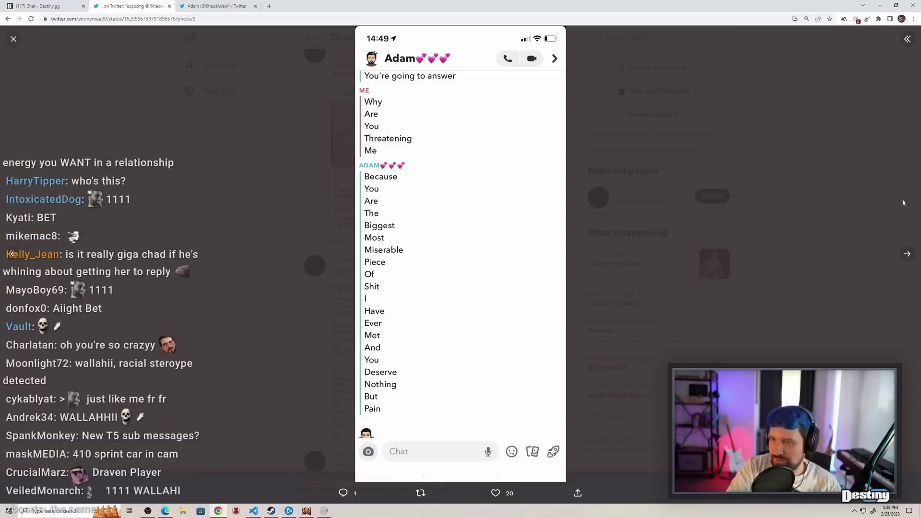
key(Right)
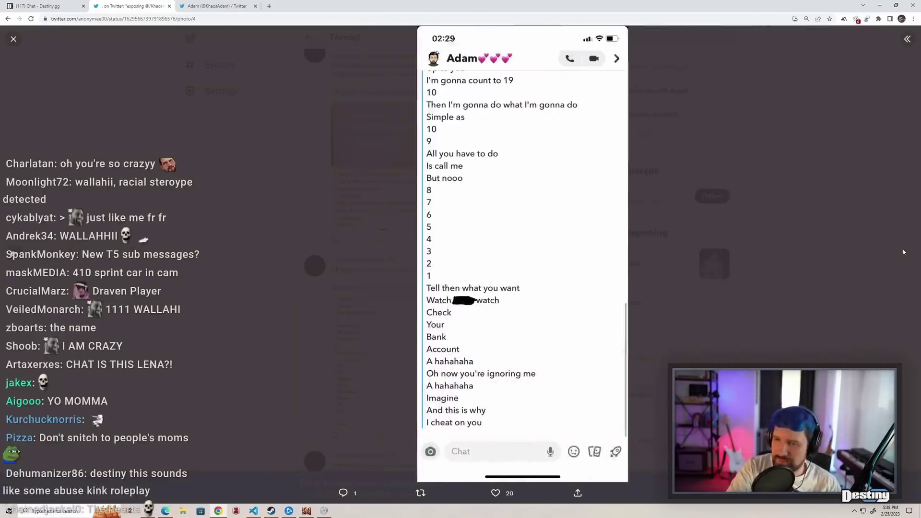
click(11, 254)
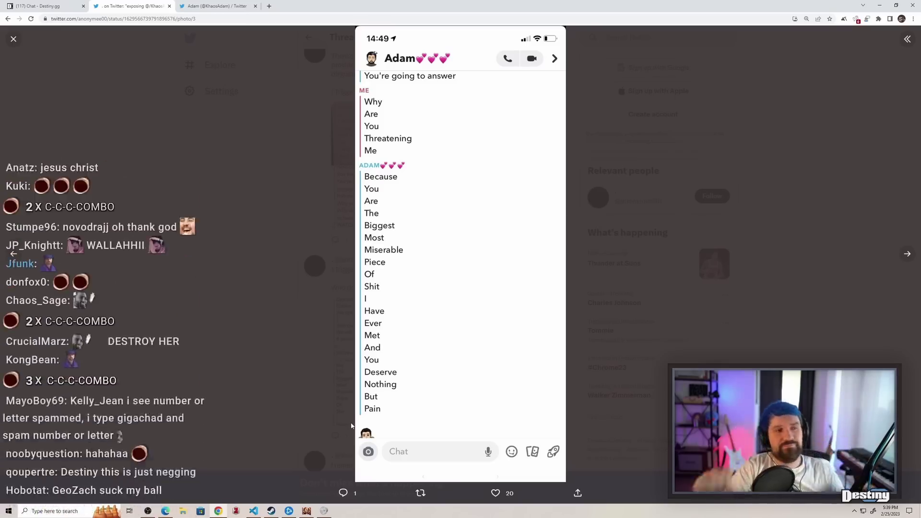
click(905, 254)
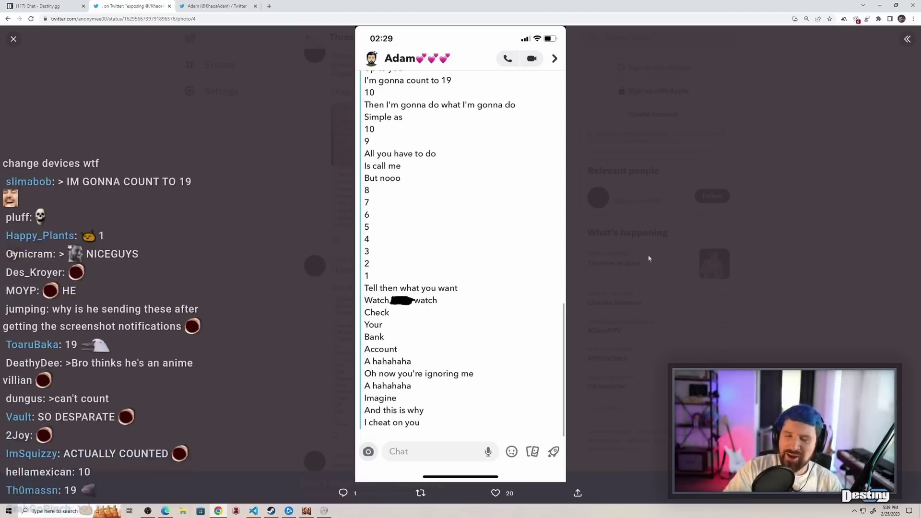
Reveal the spam-calling tweet's media and view its FaceTime image, two videos and lock-screen screenshot
click(907, 263)
scroll(479, 281, down, 2)
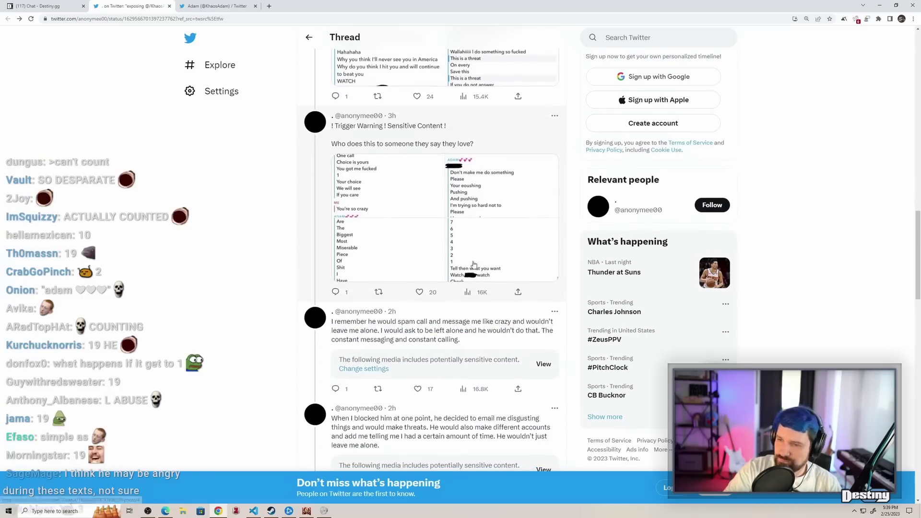
scroll(465, 265, down, 1)
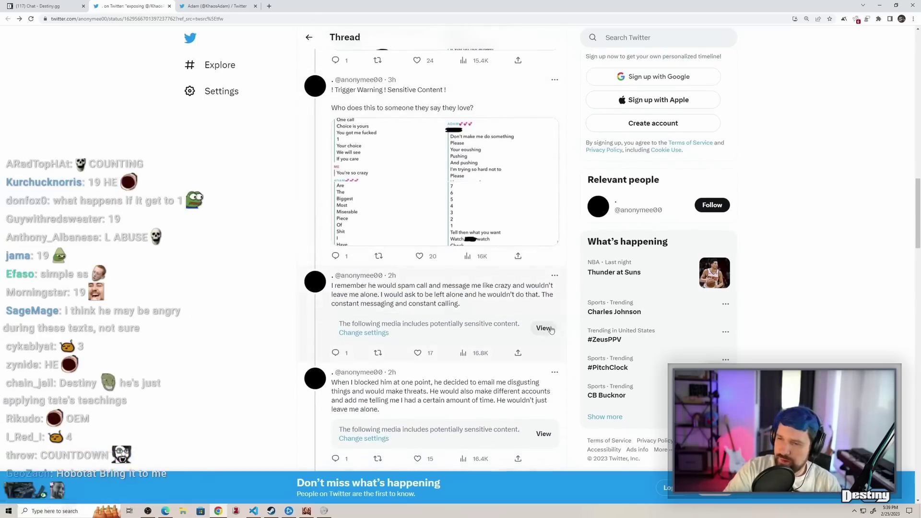
click(545, 328)
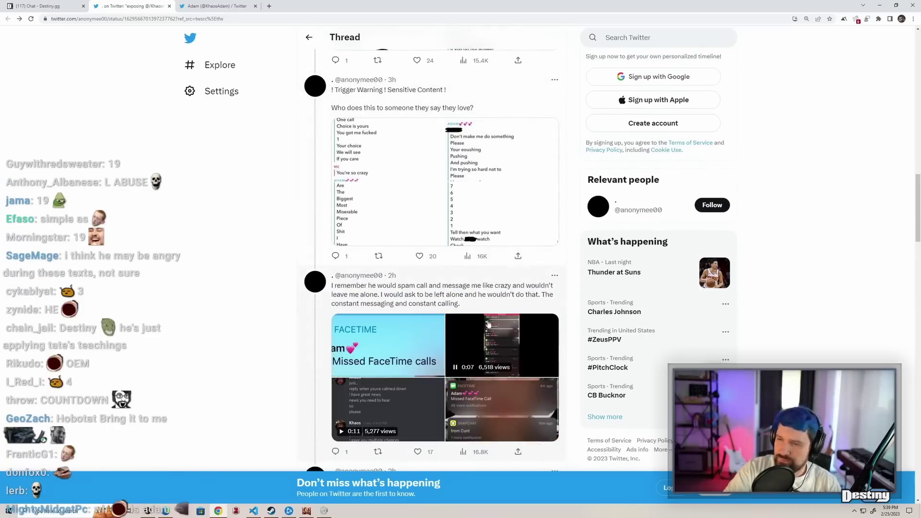
click(392, 355)
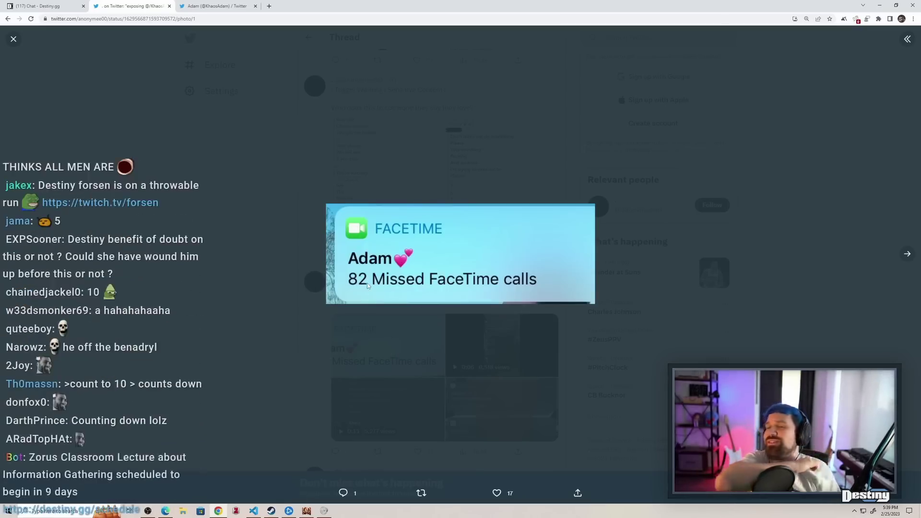
click(908, 254)
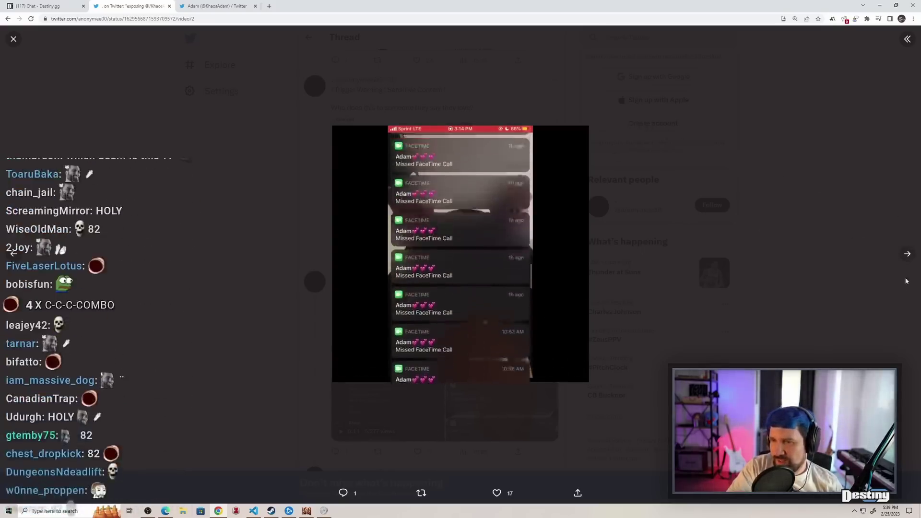
click(908, 255)
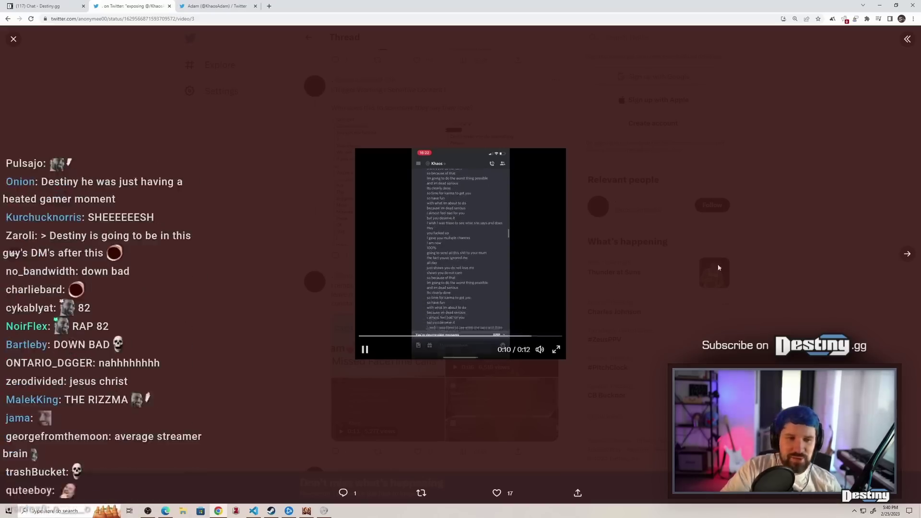
click(909, 255)
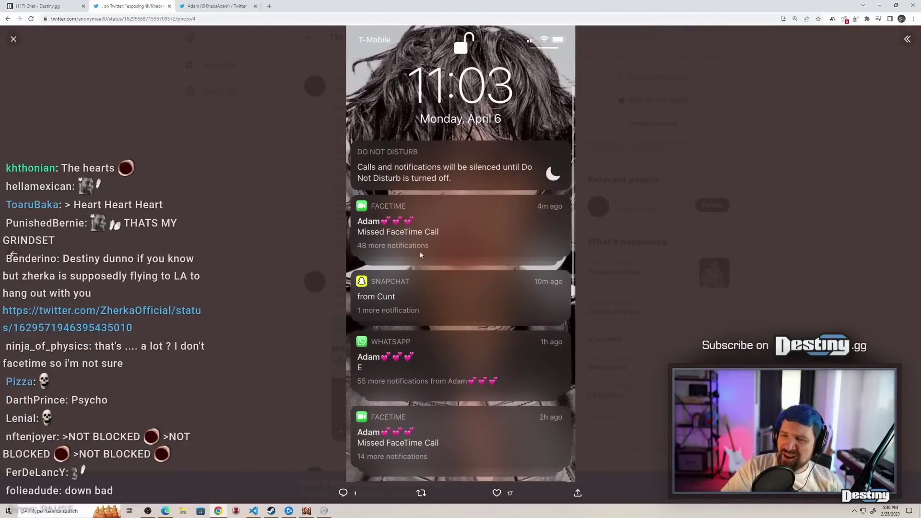
click(593, 272)
scroll(551, 350, down, 3)
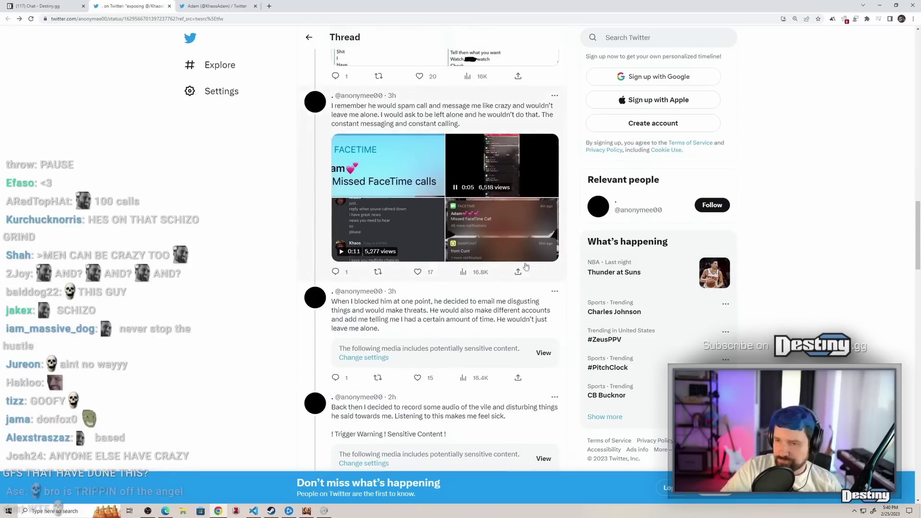
Reveal the emailed-threats tweet and view its two email lists, single email and lock-screen screenshots
click(547, 352)
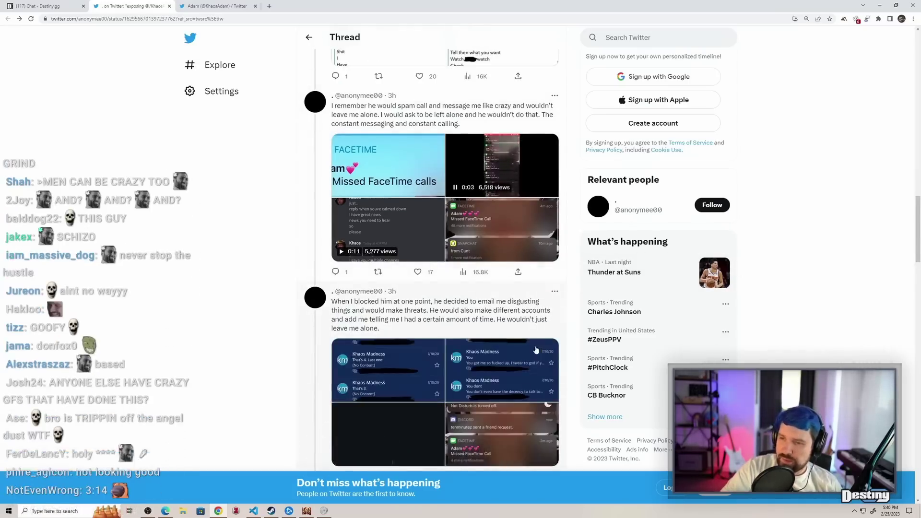
scroll(375, 318, down, 2)
click(394, 260)
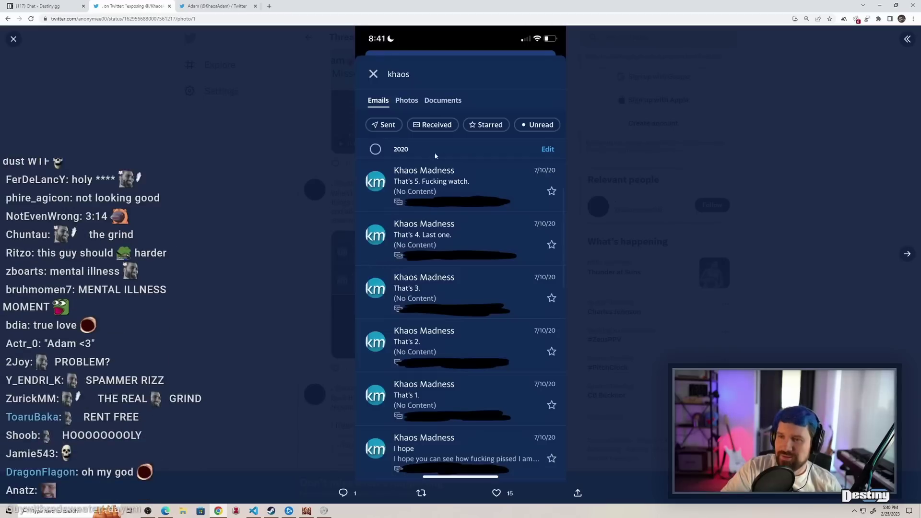
click(908, 256)
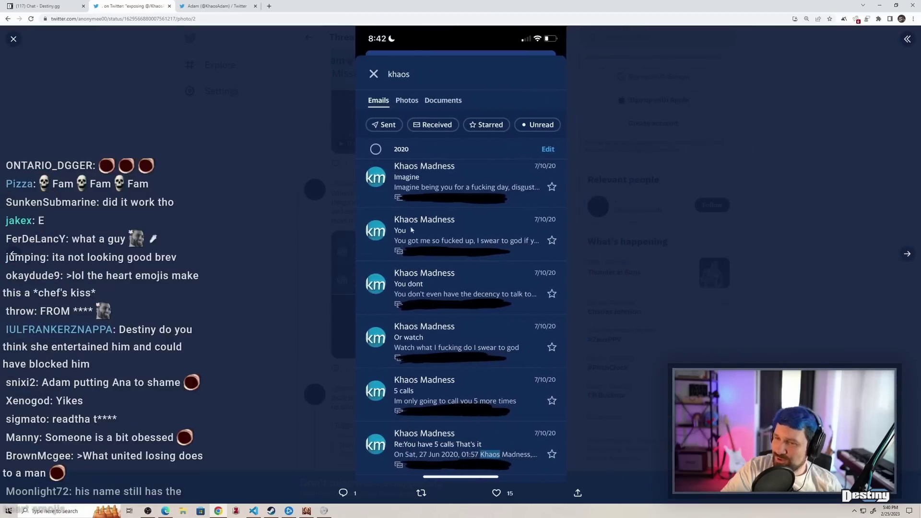
click(907, 257)
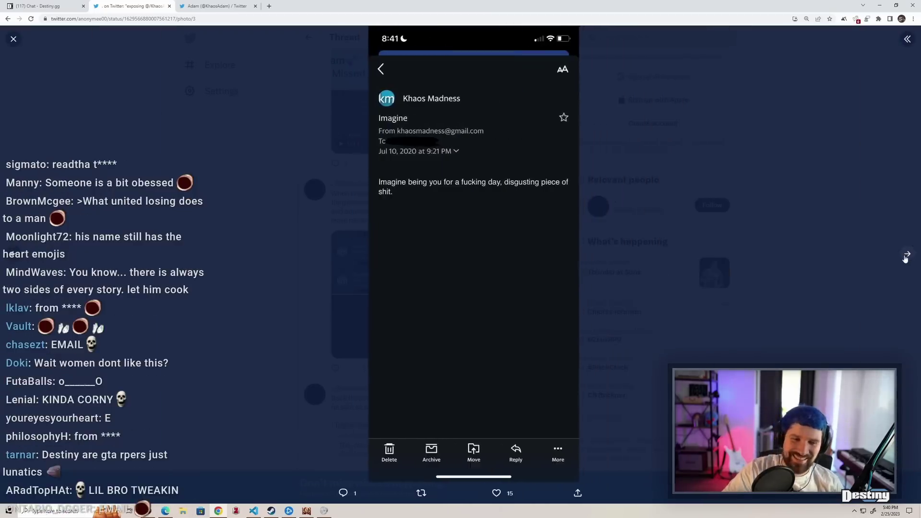
click(908, 256)
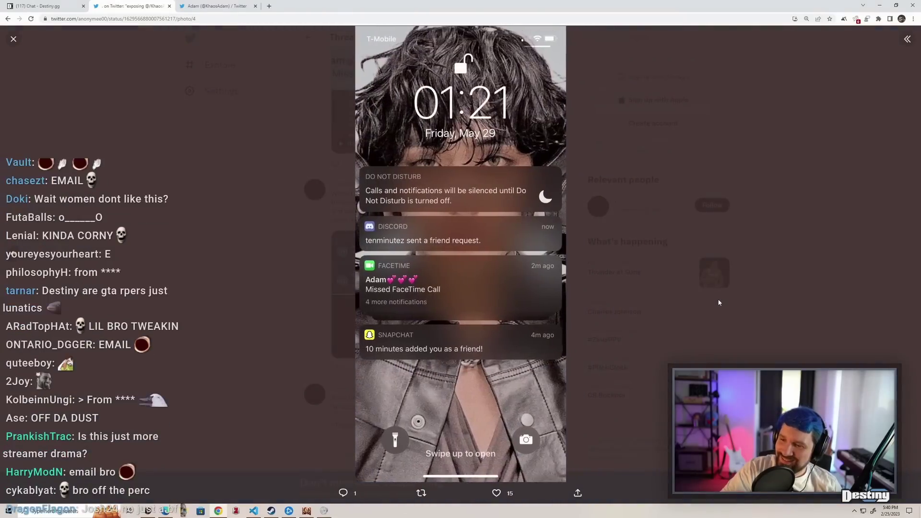
click(645, 300)
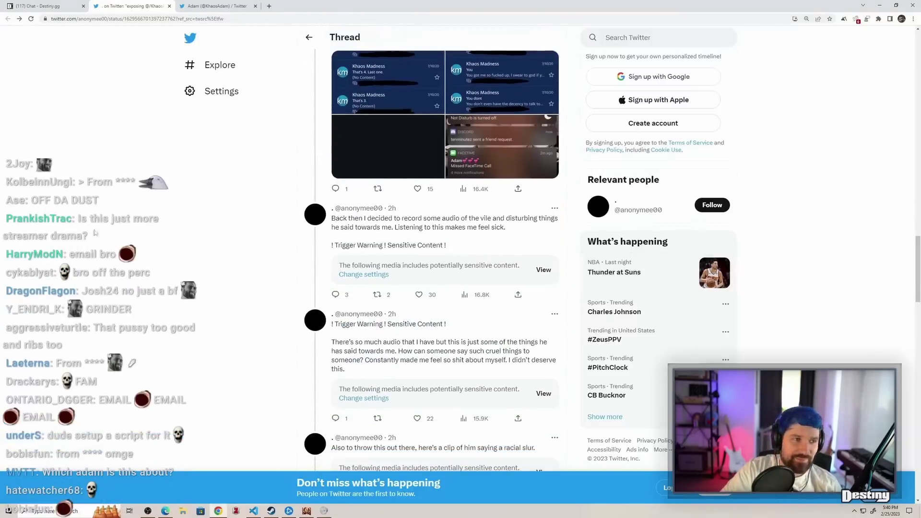
Reveal the audio tweet's media and play its first clip full-screen at maximum volume
click(545, 272)
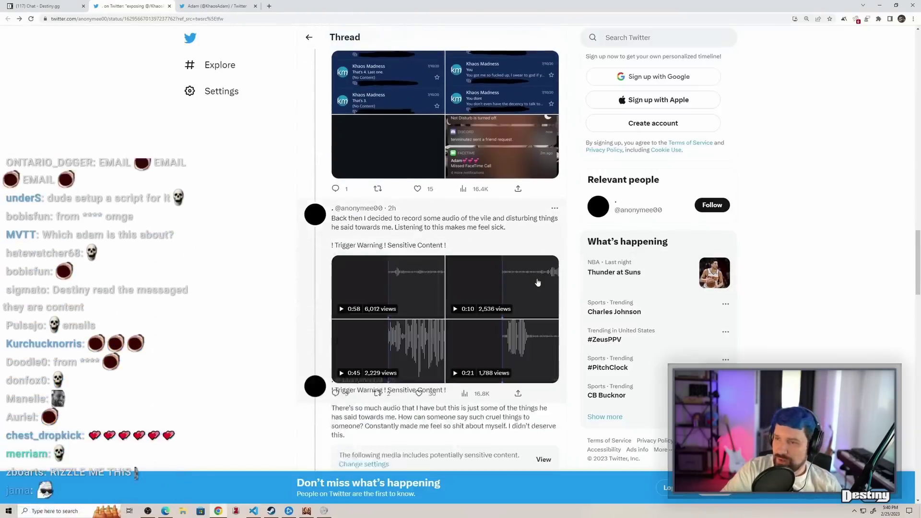
click(371, 280)
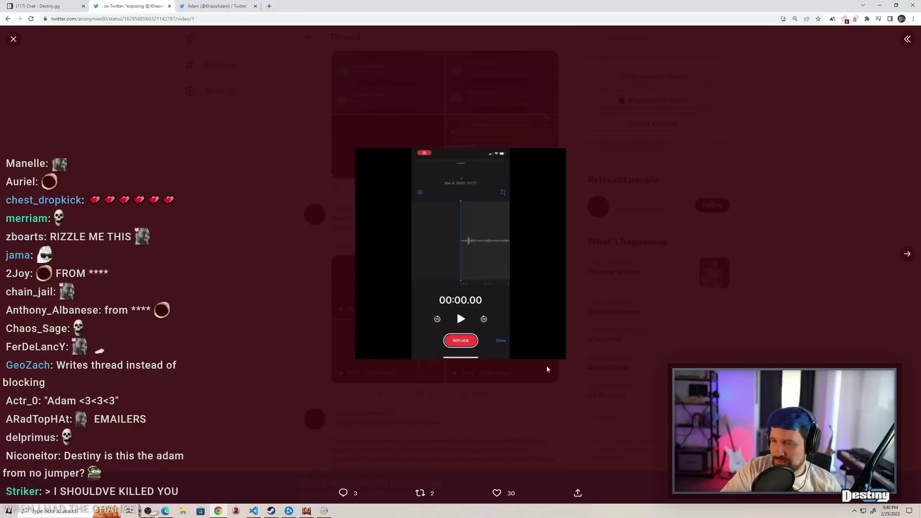
drag(540, 327, 541, 283)
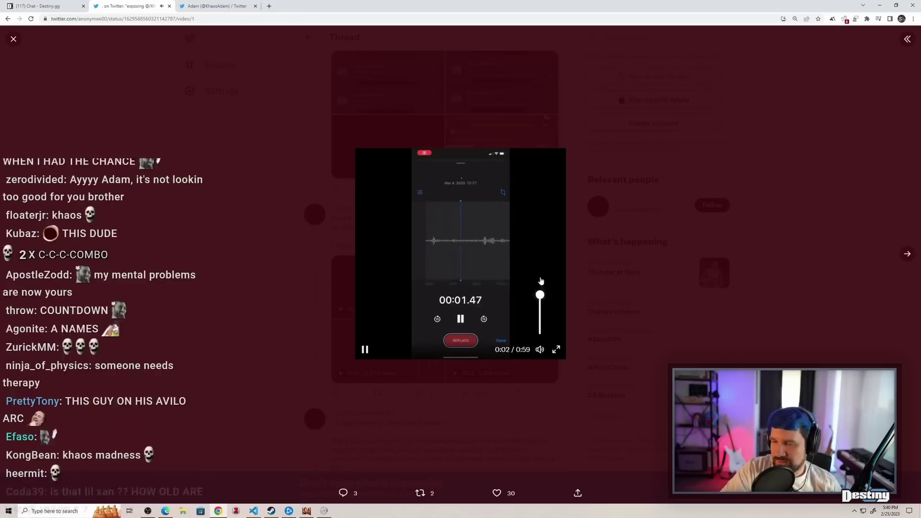
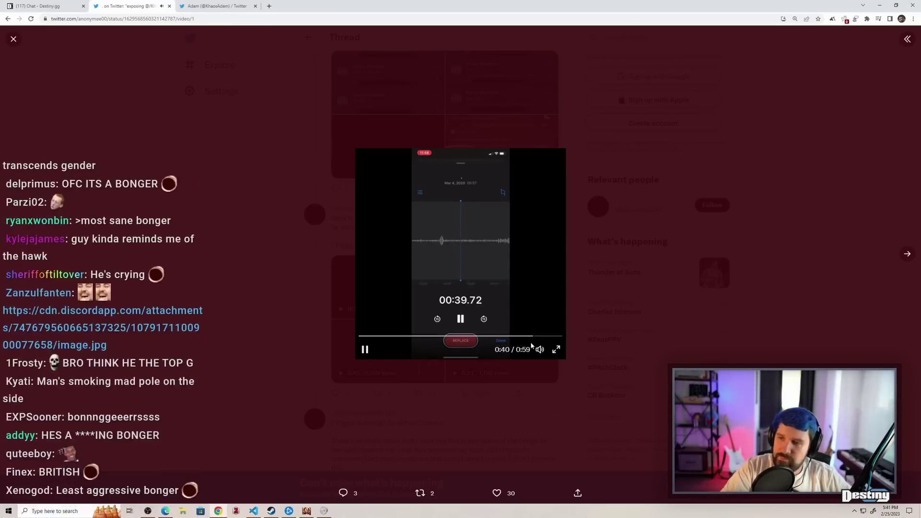
Play the bottom-left 0:45 audio clip enlarged, with its volume lowered slightly
click(623, 323)
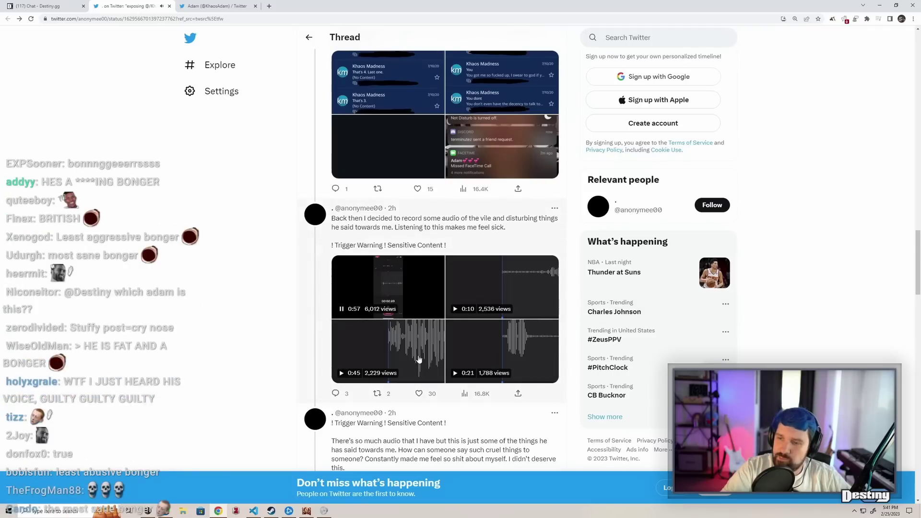
click(398, 369)
click(397, 363)
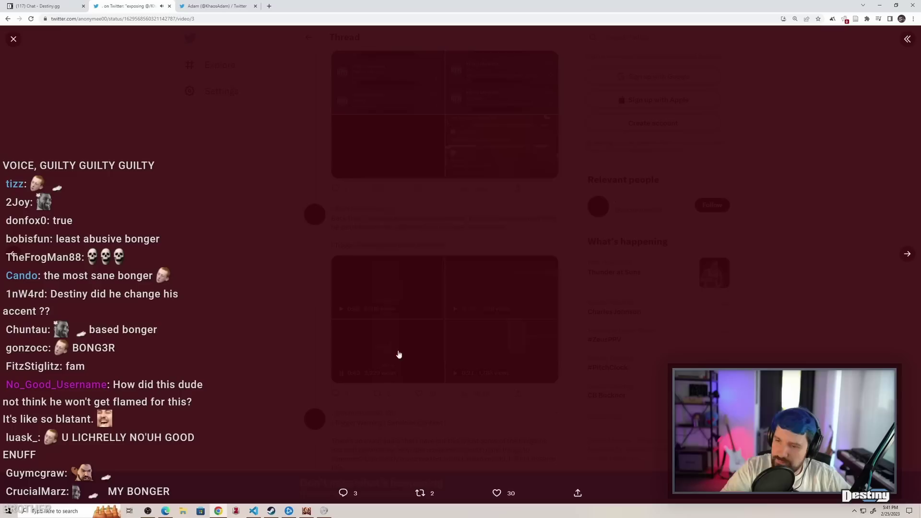
mouse_move(461, 252)
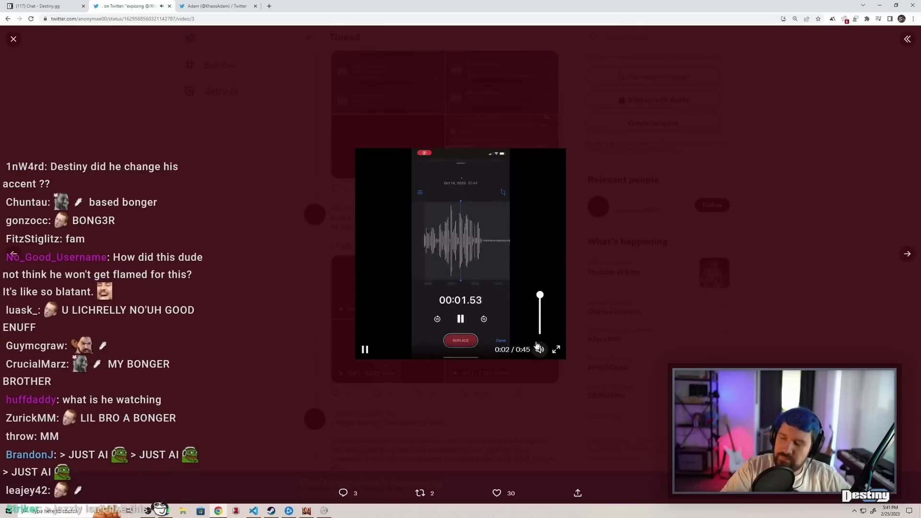
click(540, 298)
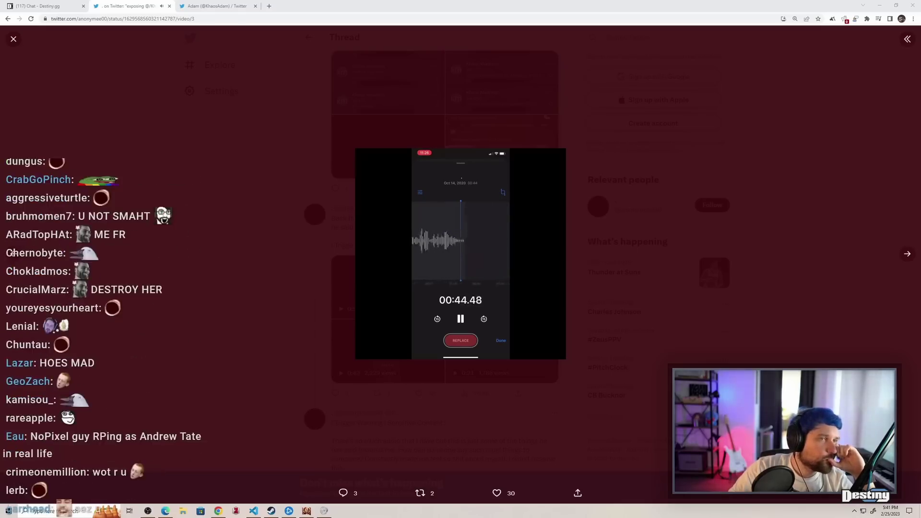
Open an audio clip enlarged and advance to the next clip in the viewer
click(603, 246)
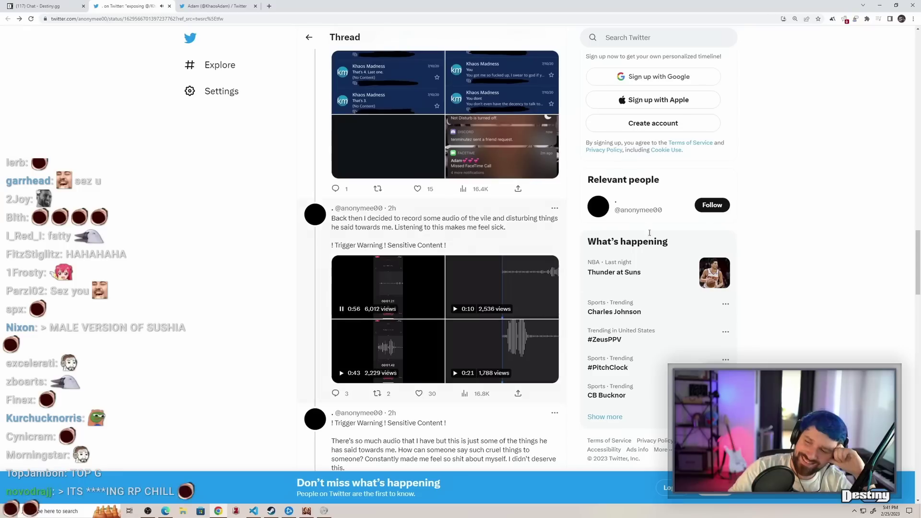
click(375, 351)
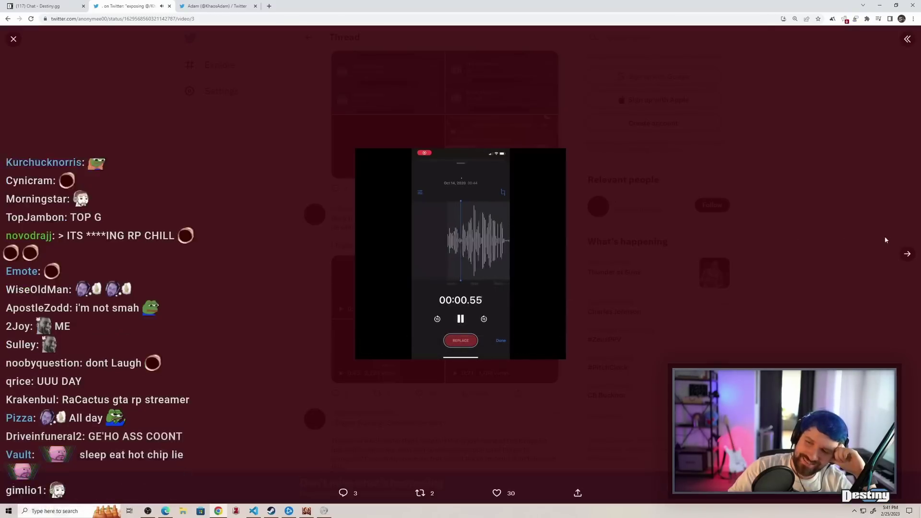
click(909, 255)
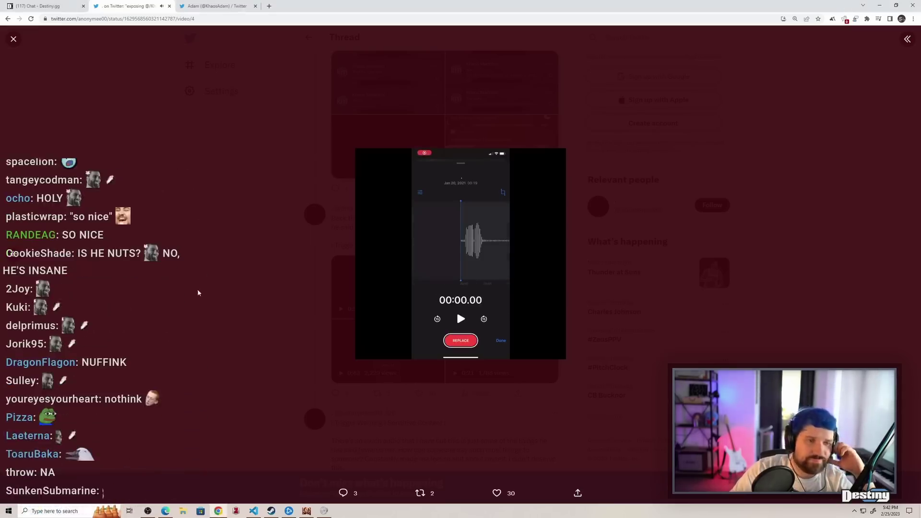
View the 0:10 audio clip enlarged, then return to the thread
key(Escape)
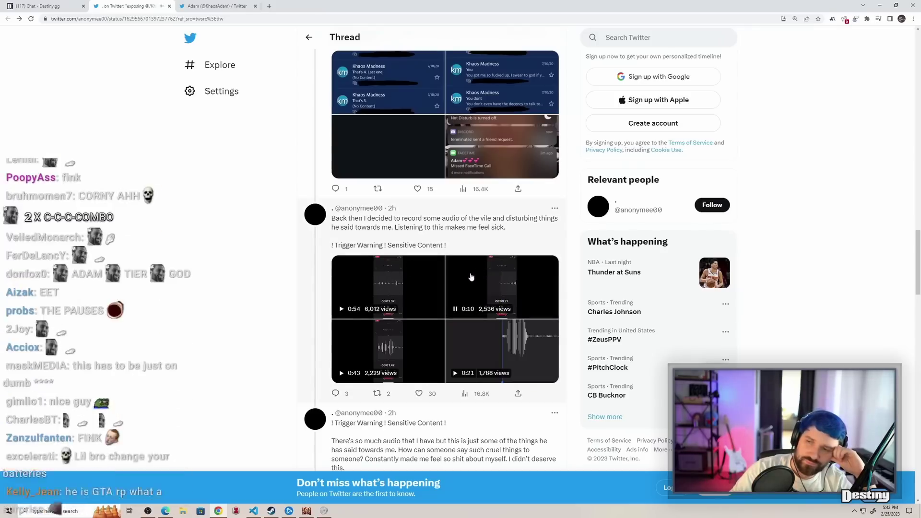
click(472, 274)
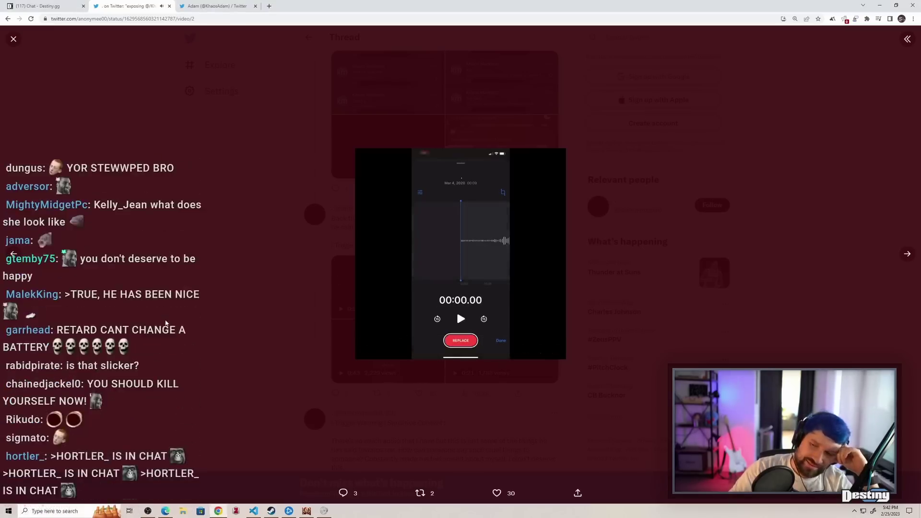
click(167, 320)
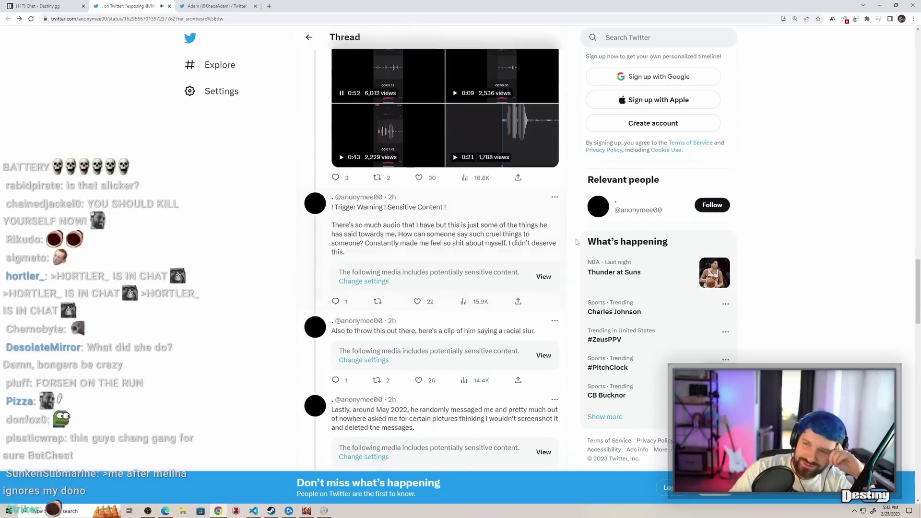
Reveal and play the hidden audio recording in the 'There's so much audio' tweet
click(544, 276)
scroll(432, 338, down, 2)
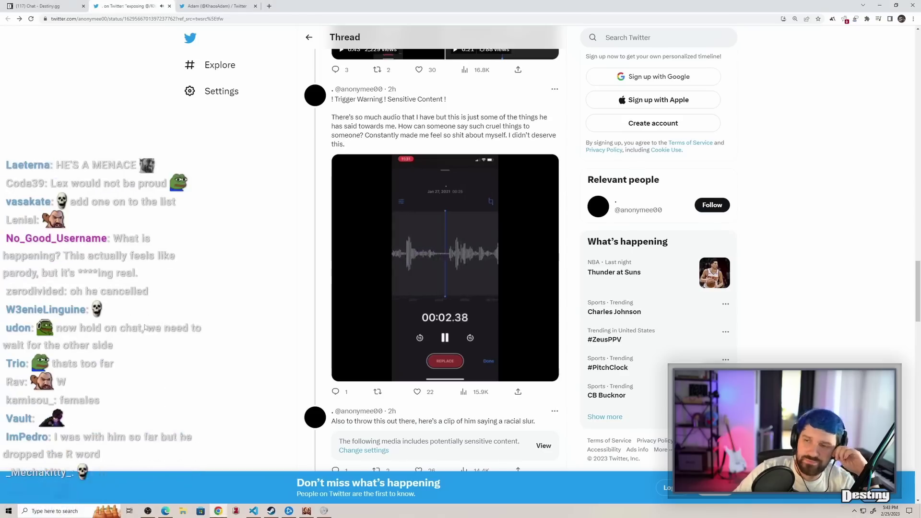
scroll(191, 308, down, 1)
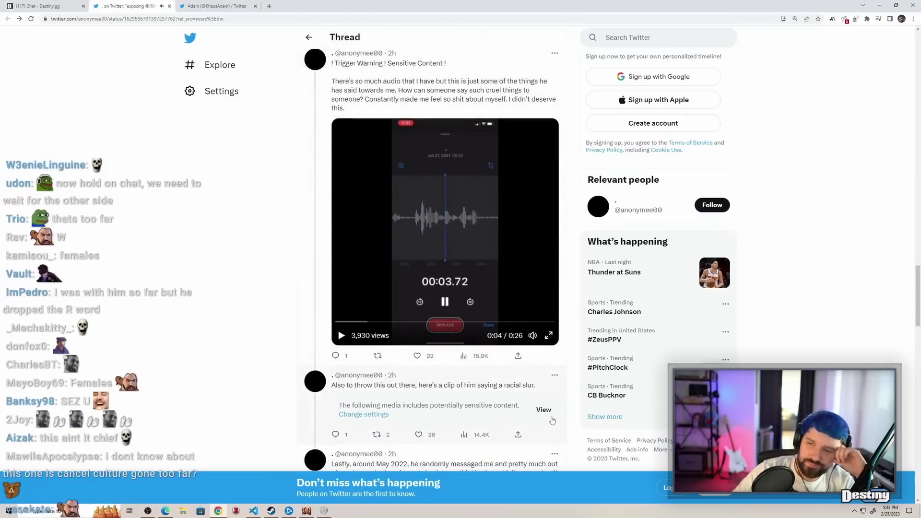
Reveal the racial-slur tweet's clip and May 2022 screenshots, then go to forsen's Twitch stream
click(551, 416)
scroll(436, 358, down, 2)
scroll(475, 216, down, 2)
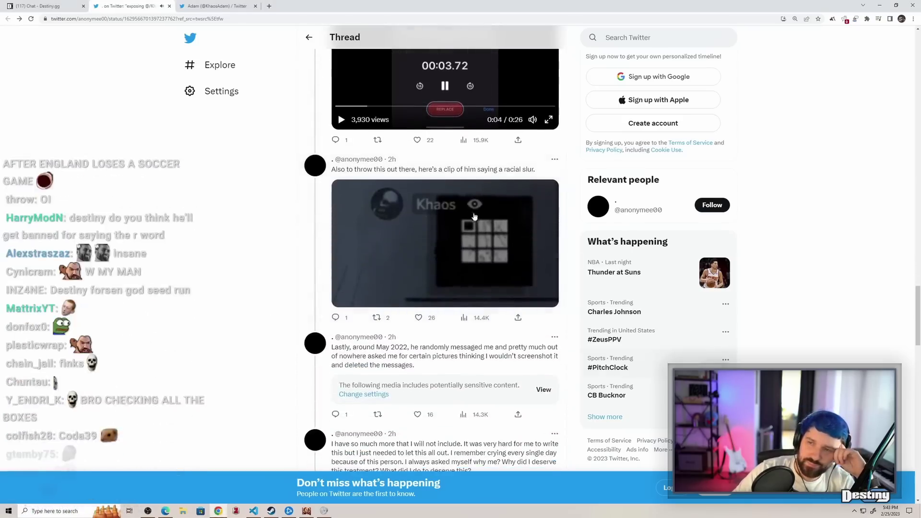
scroll(480, 254, down, 2)
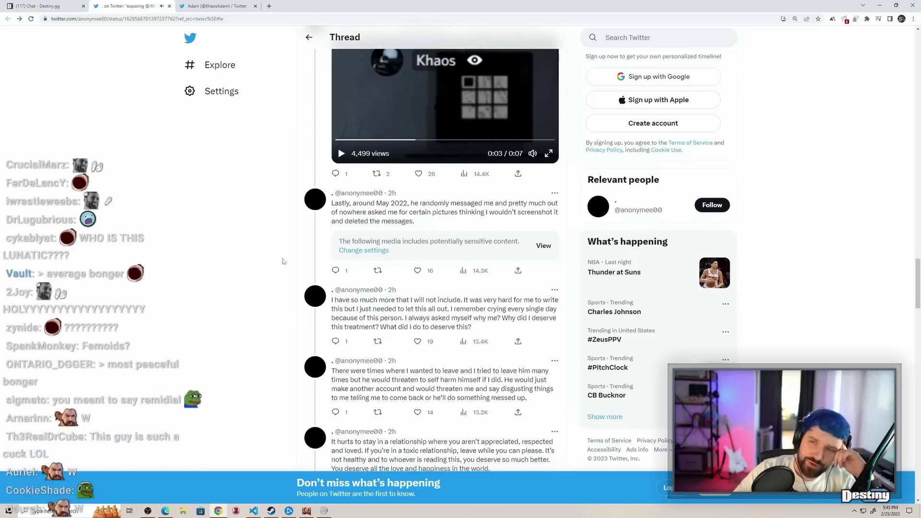
scroll(283, 262, down, 1)
click(543, 210)
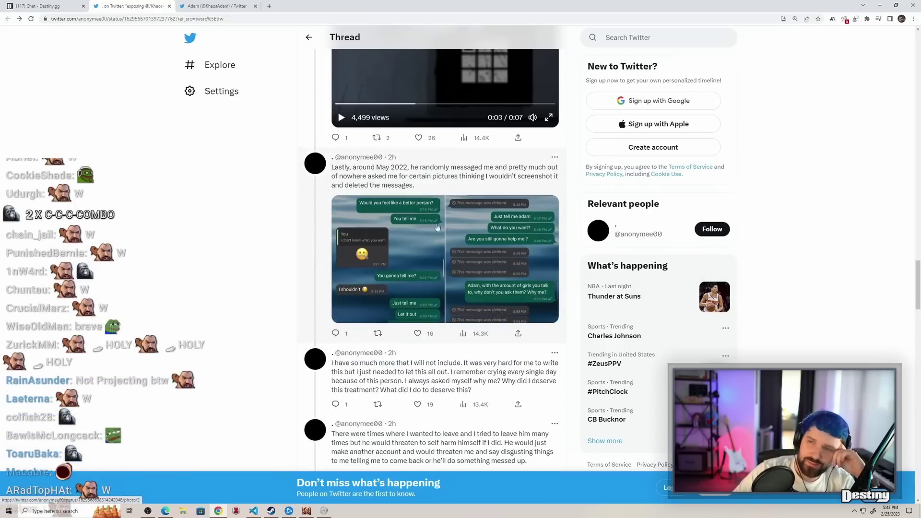
scroll(365, 256, down, 3)
scroll(364, 256, down, 3)
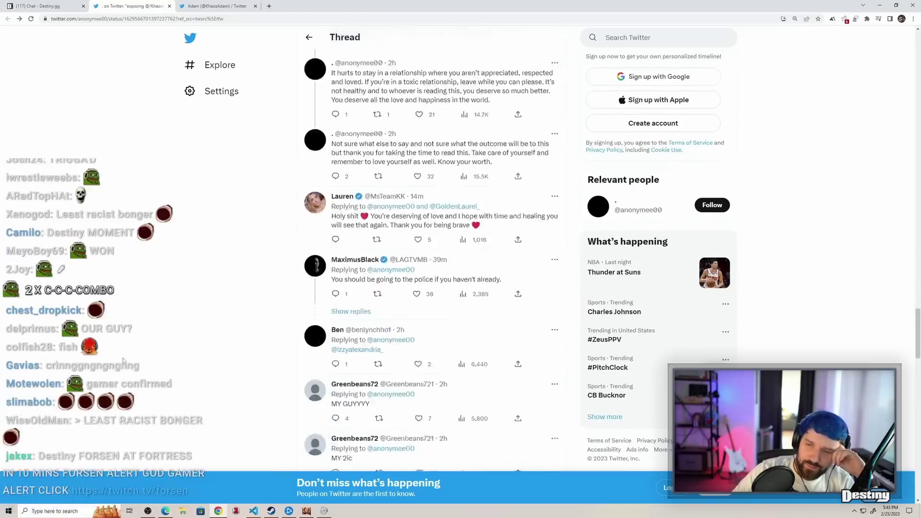
scroll(126, 358, up, 3)
scroll(126, 358, up, 10)
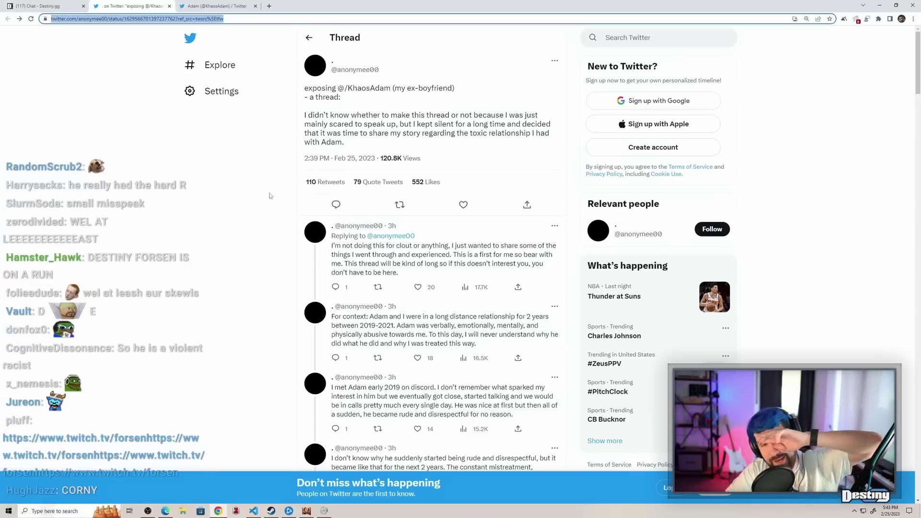
key(alt+Tab)
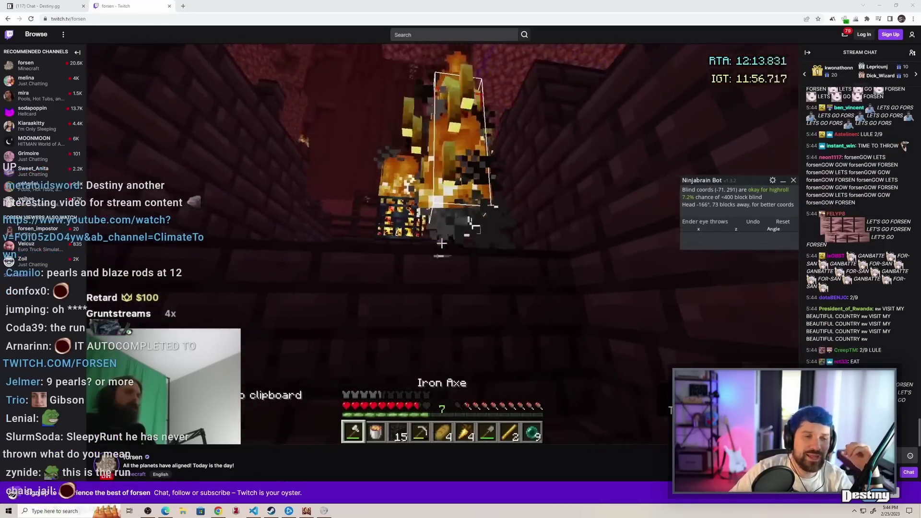